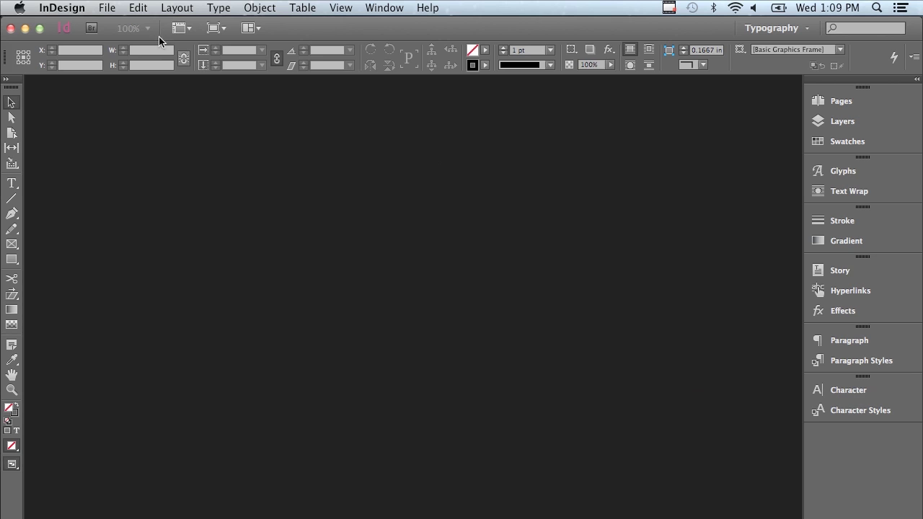
- Open the document Align Objects.indd from the Chapter 4 folder
left_click(114, 9)
left_click(119, 39)
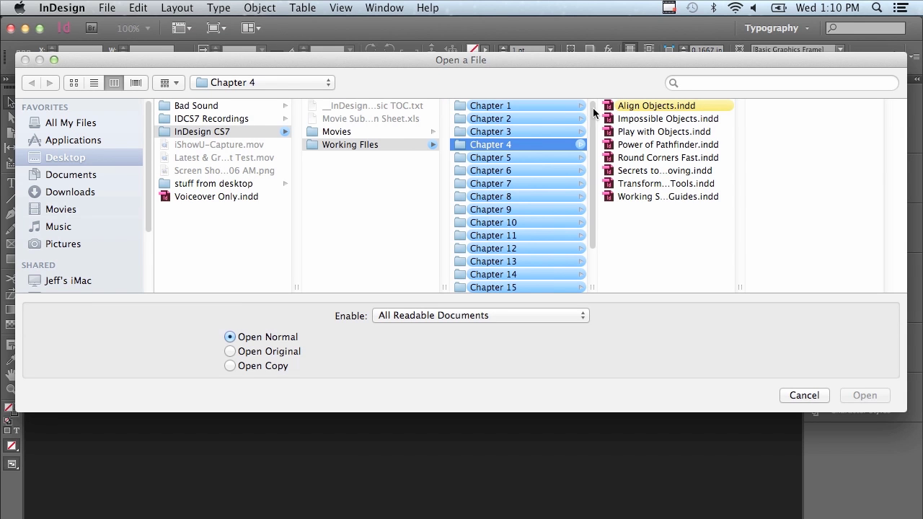
left_click(626, 108)
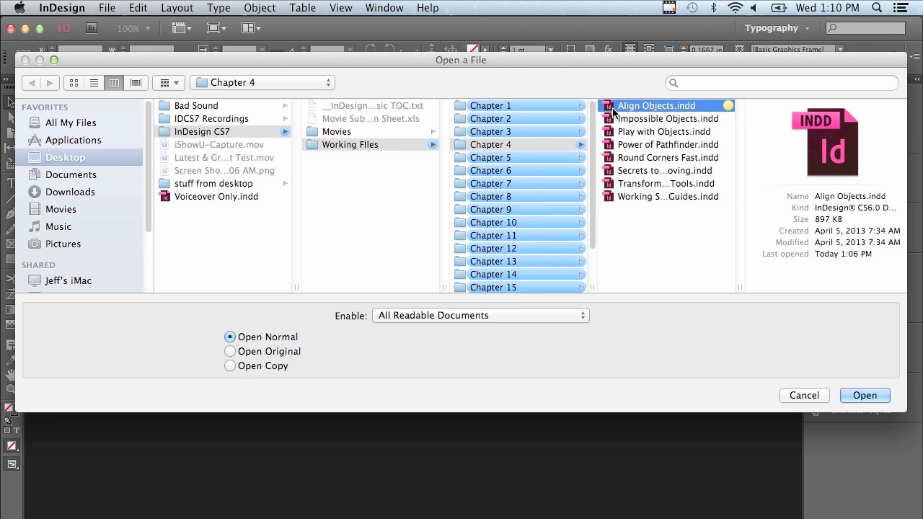
left_click(849, 397)
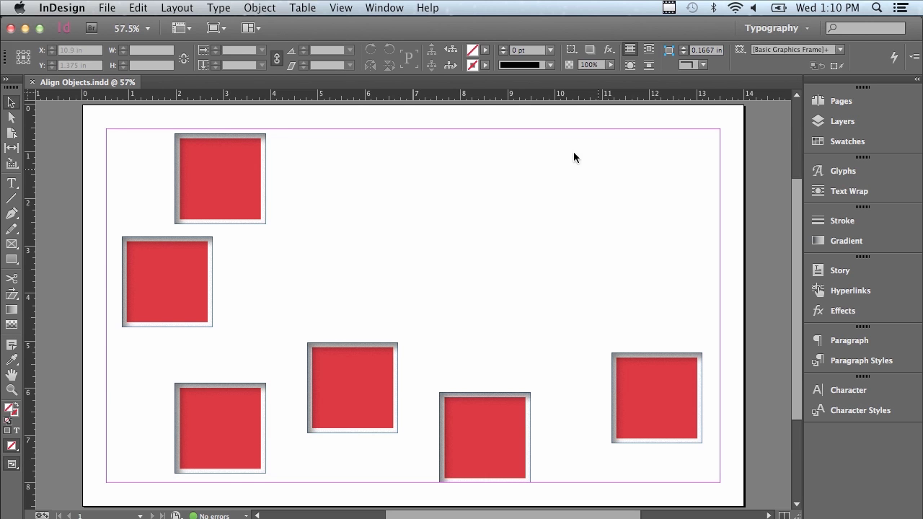
- Show the Align panel, place it over the page's upper-right corner, and set its reference to Align to Selection
left_click(390, 10)
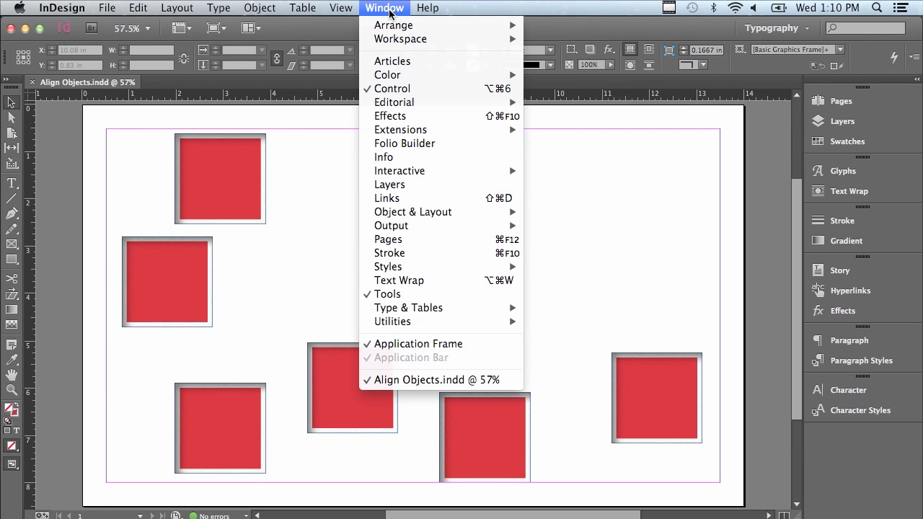
mouse_move(402, 216)
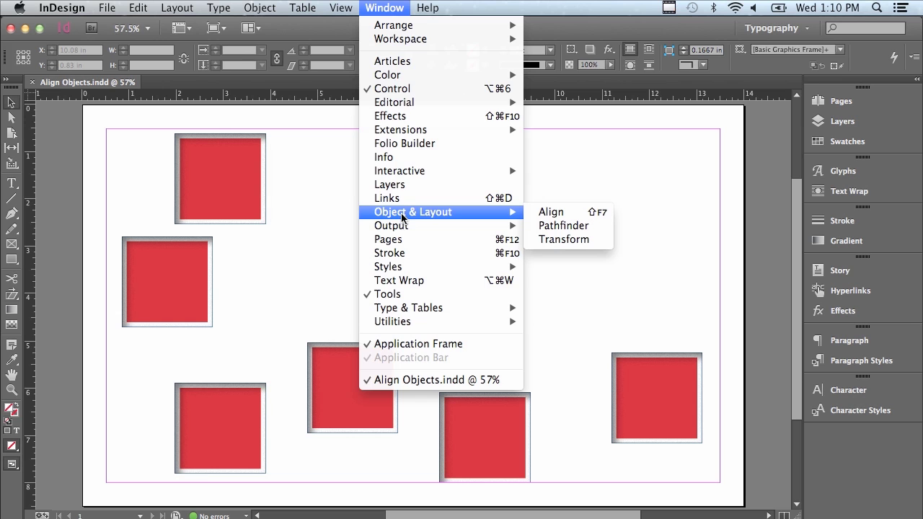
left_click(548, 211)
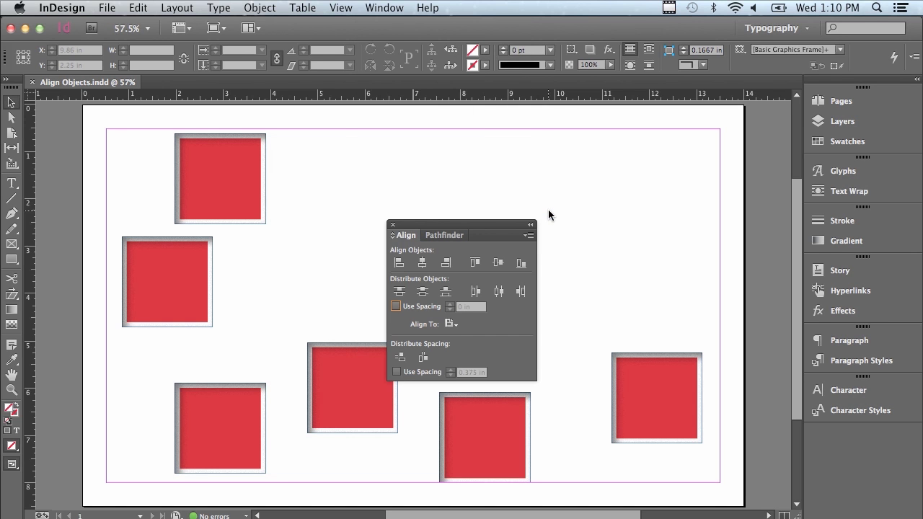
left_click_drag(443, 226, 684, 121)
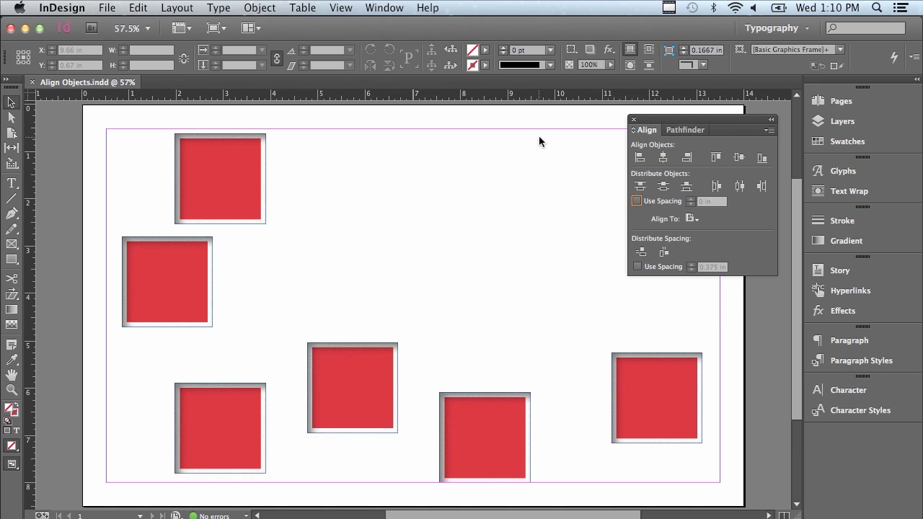
left_click(690, 220)
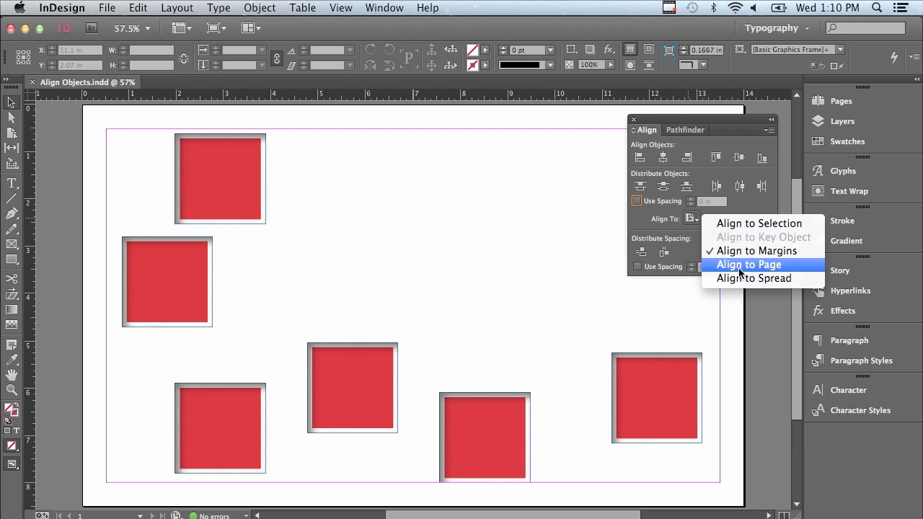
left_click(741, 225)
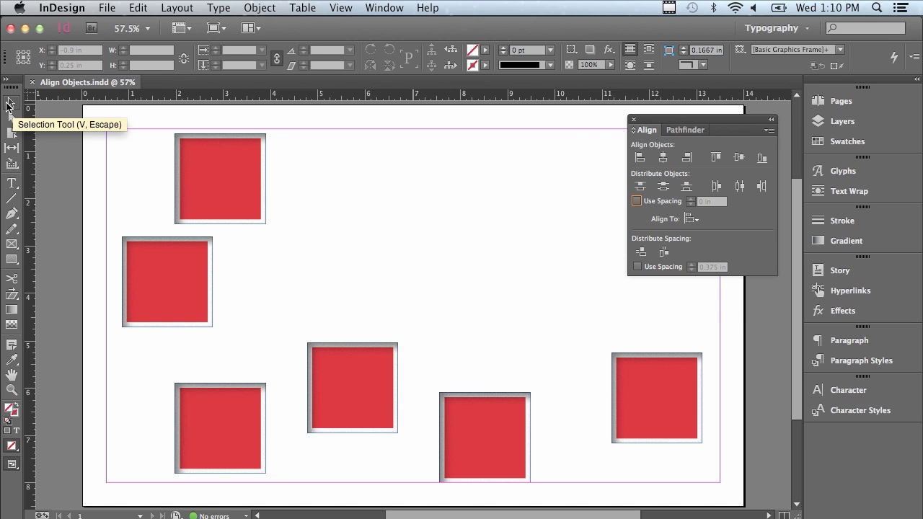
- Try aligning the three leftmost squares by their left edges, and undo the alignment
left_click_drag(86, 115, 247, 427)
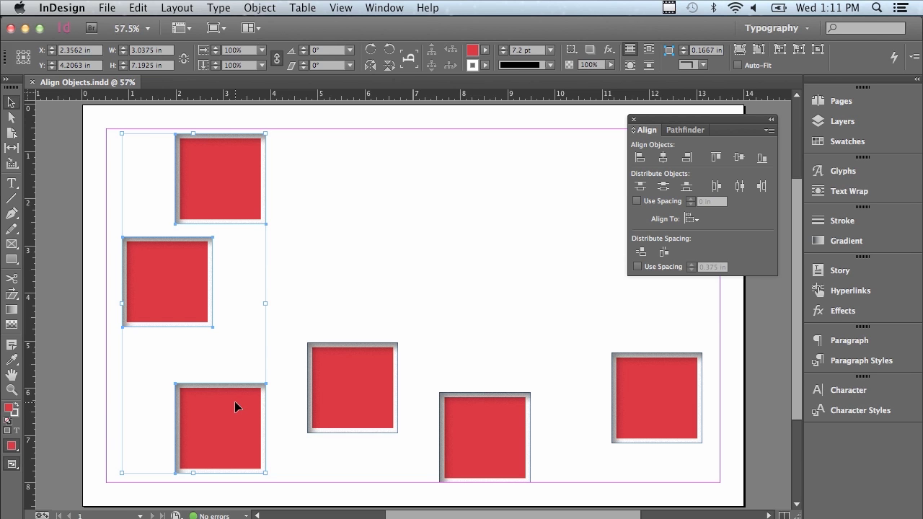
left_click(640, 162)
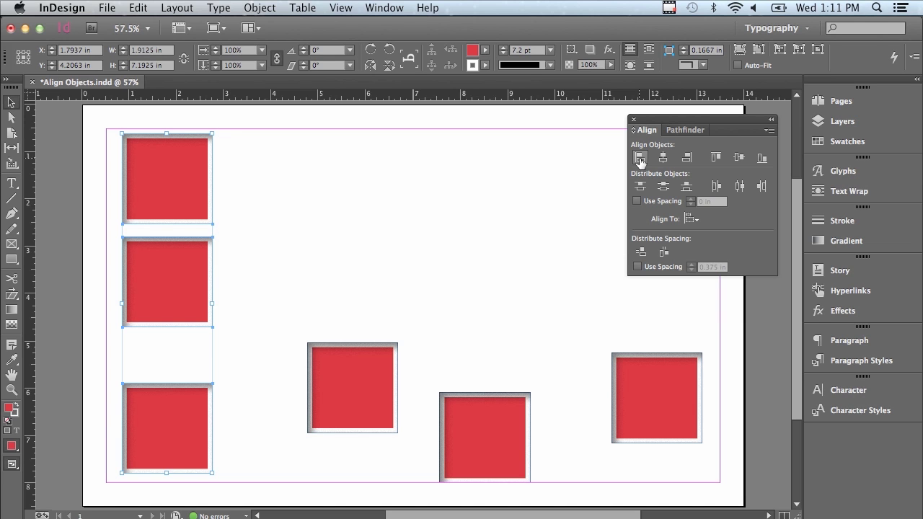
key("super+z")
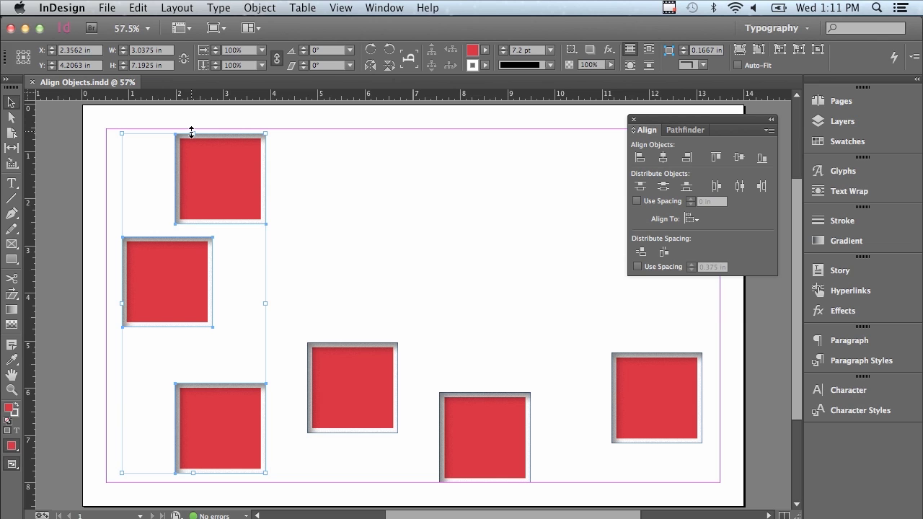
- Try aligning the three leftmost squares by their horizontal centers and by their right edges, undoing each alignment
left_click(661, 158)
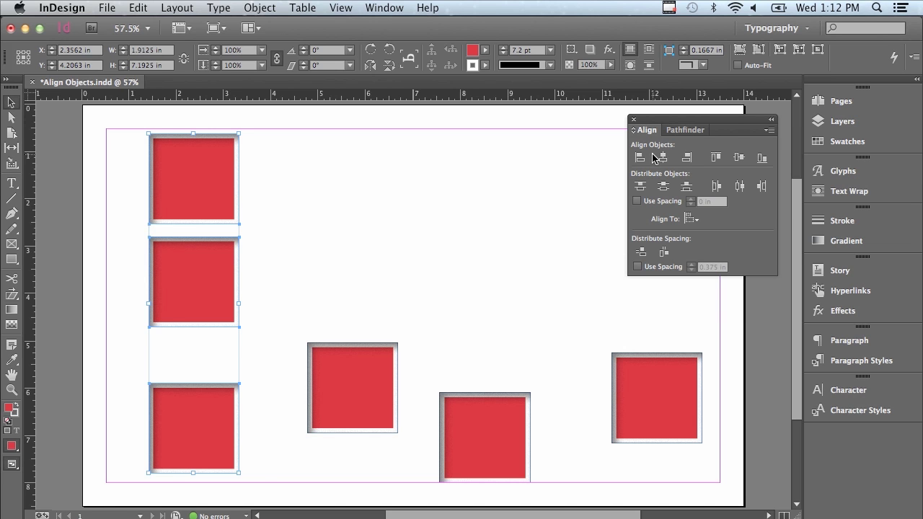
key("super+z")
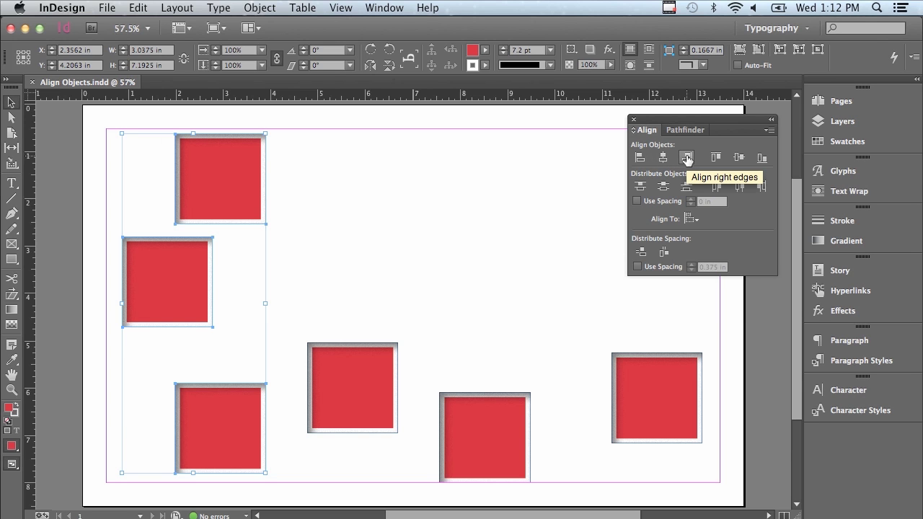
left_click(688, 158)
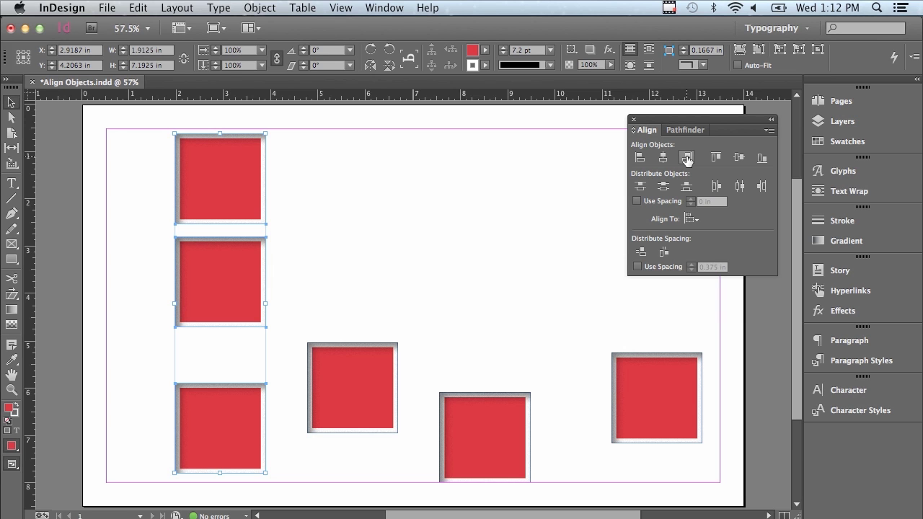
key("super+z")
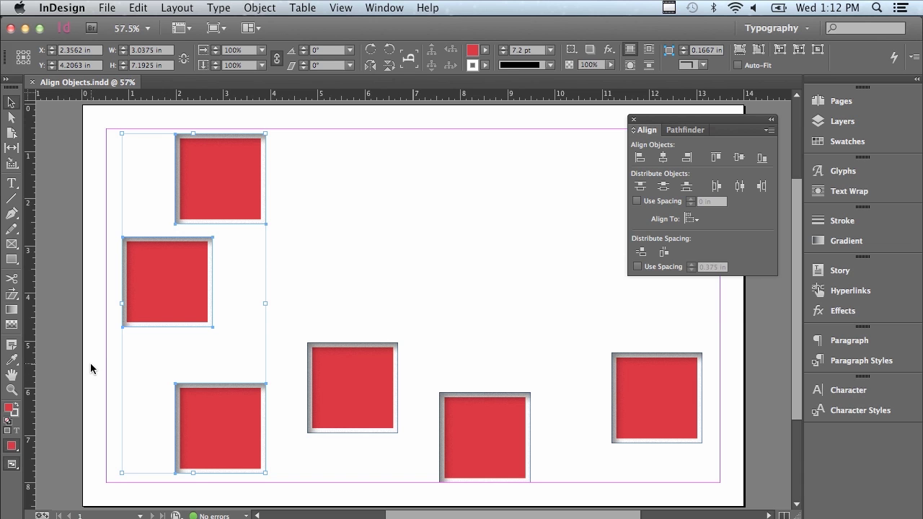
- Try top-edge and vertical-center alignment on the four lower squares, undoing each, and align them by their bottom edges
left_click(11, 103)
left_click_drag(88, 375, 642, 464)
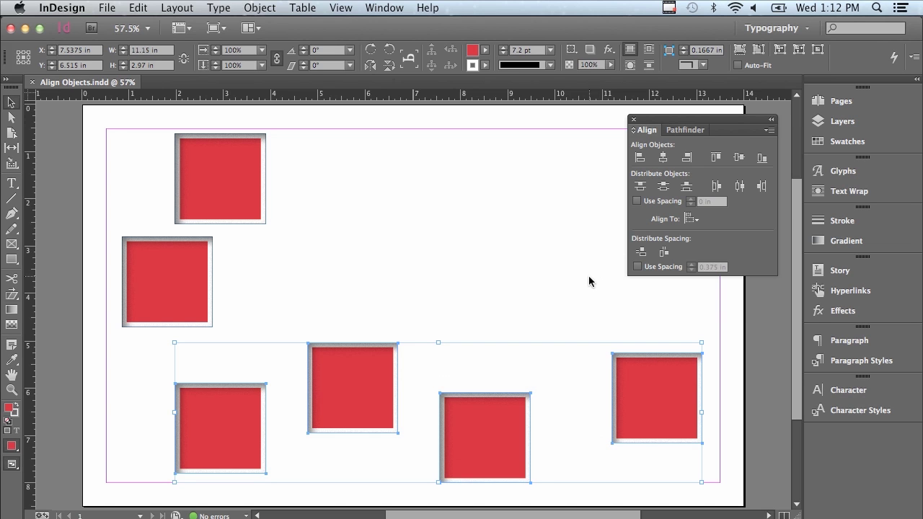
left_click(716, 159)
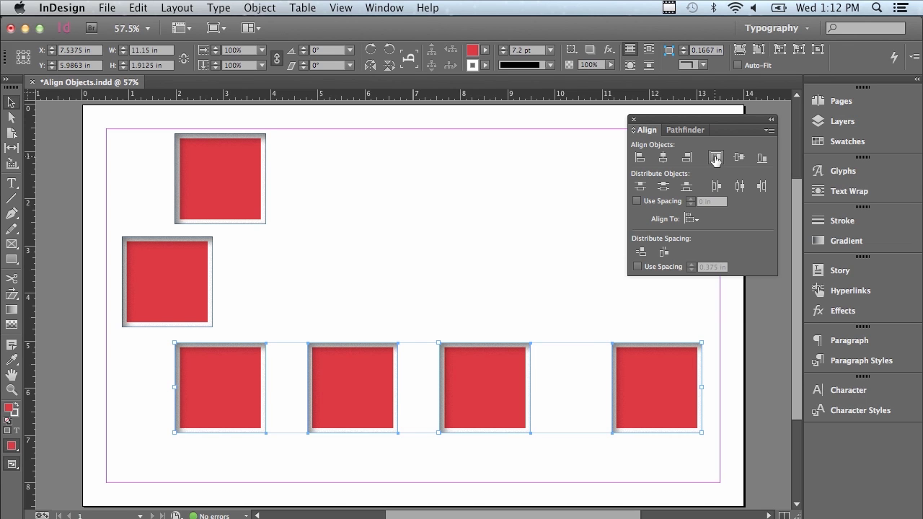
key("super+z")
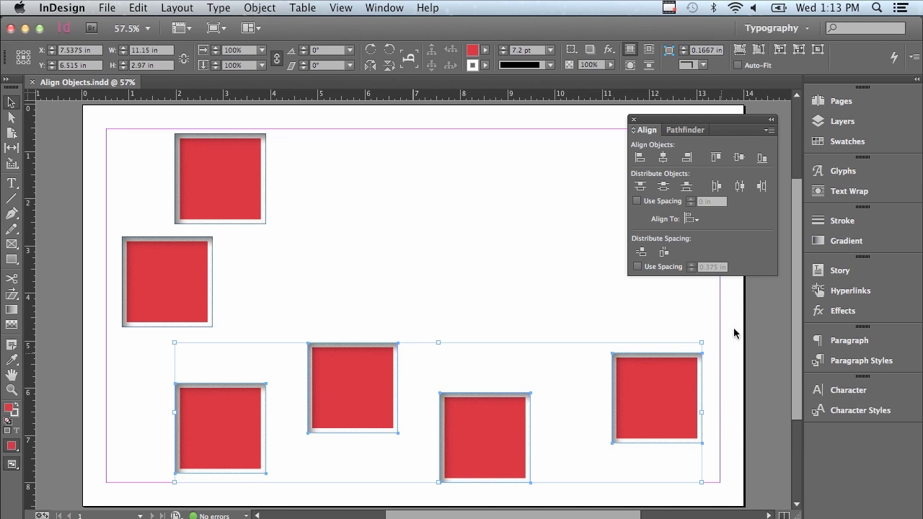
left_click(743, 165)
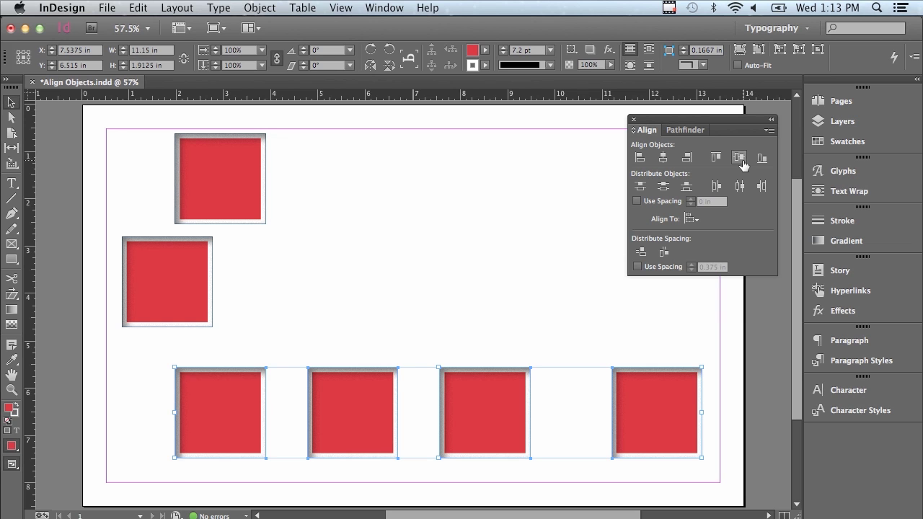
key("super+z")
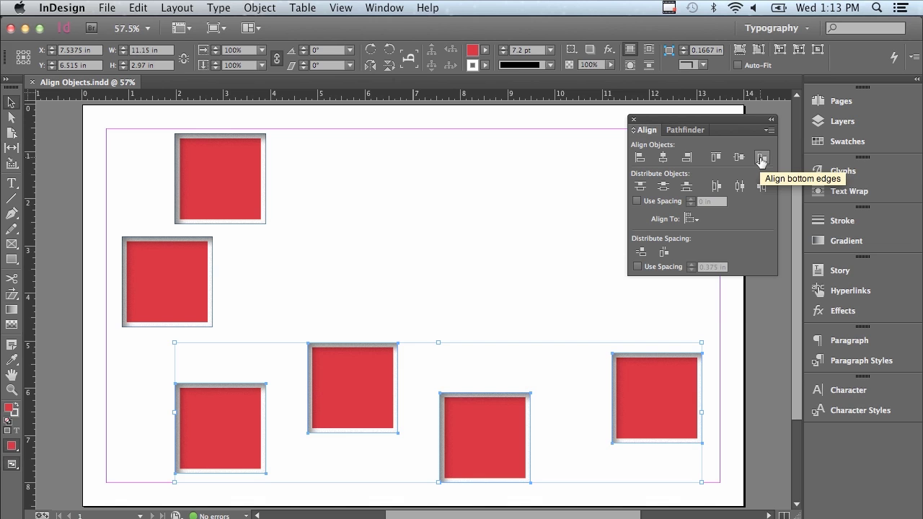
left_click(762, 158)
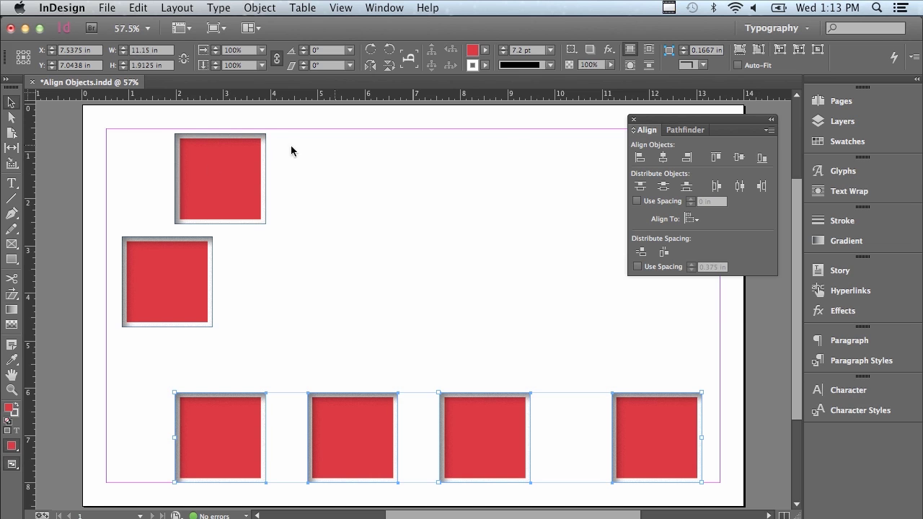
- Align the three leftmost squares by their left edges and distribute them vertically by their top edges
left_click_drag(66, 126, 268, 489)
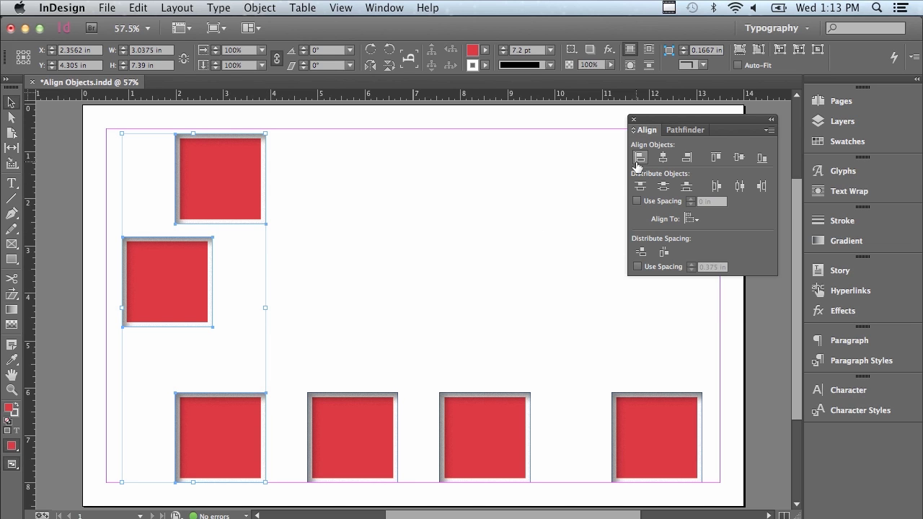
left_click(638, 161)
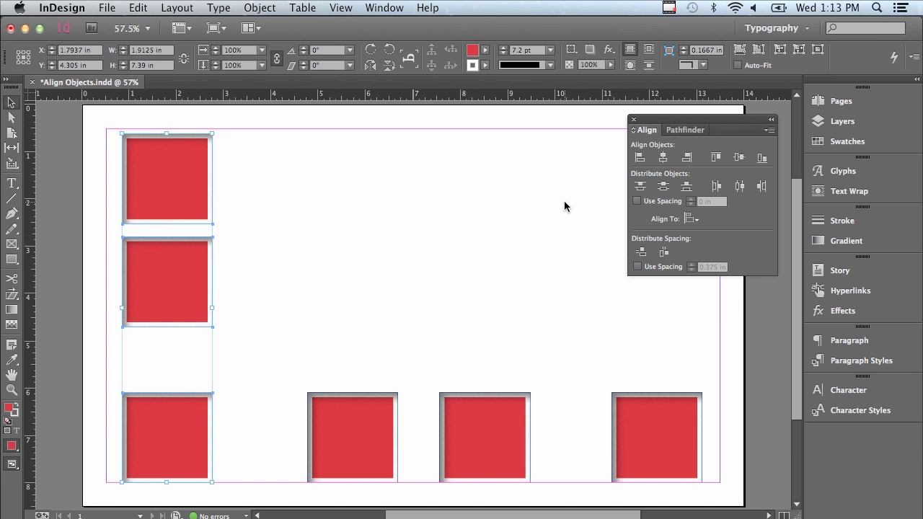
left_click(640, 187)
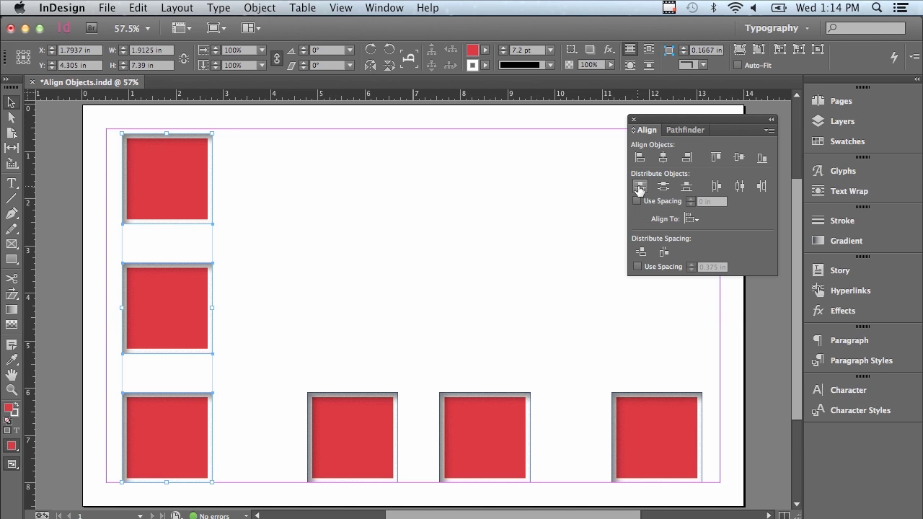
left_click(639, 189)
left_click(329, 203)
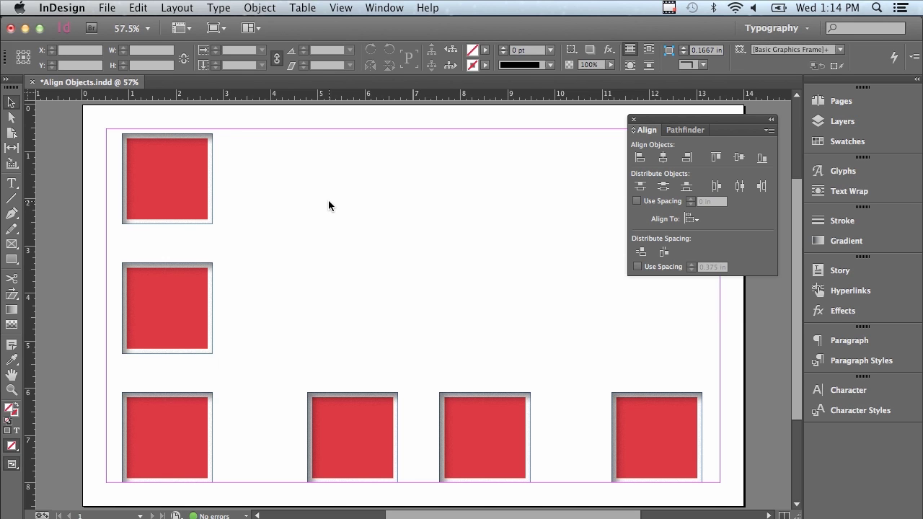
- Shorten the left column's top square from its lower edge and extend the middle square upward to about 2.85 in tall
left_click(171, 185)
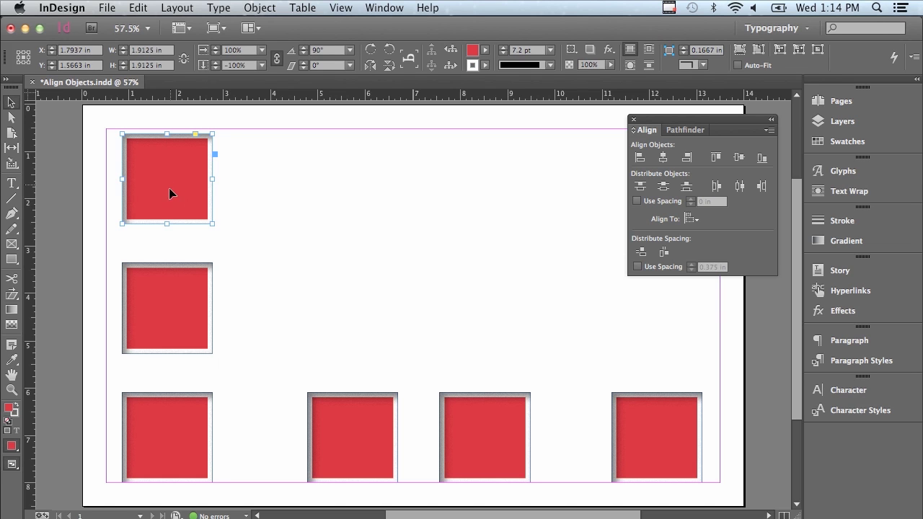
left_click_drag(167, 221, 167, 183)
left_click(158, 274)
left_click_drag(166, 264, 168, 219)
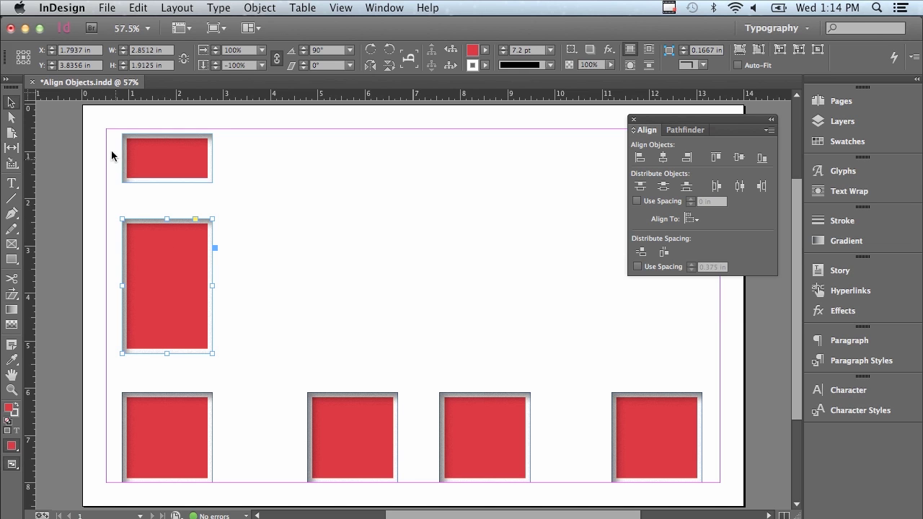
- Distribute the three left-column boxes by their top edges, and even out the gaps between them with Distribute vertical space
left_click_drag(98, 116, 233, 478)
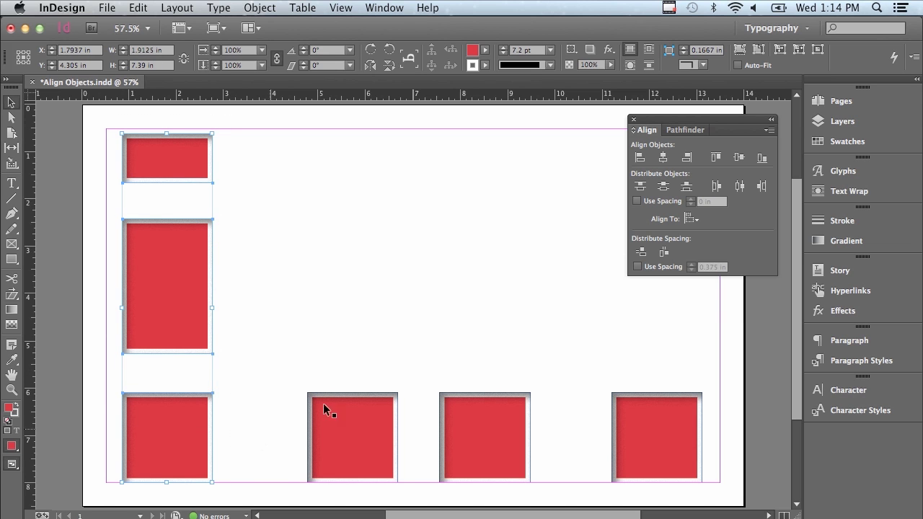
left_click(641, 187)
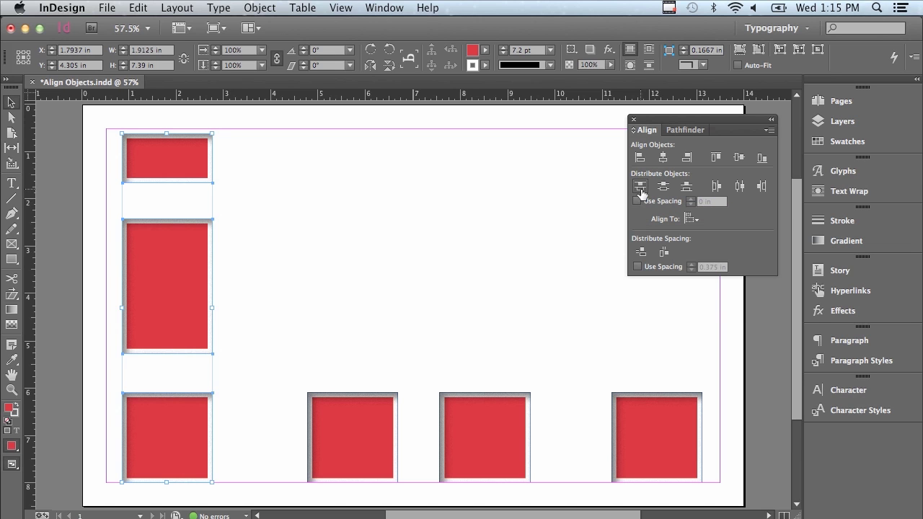
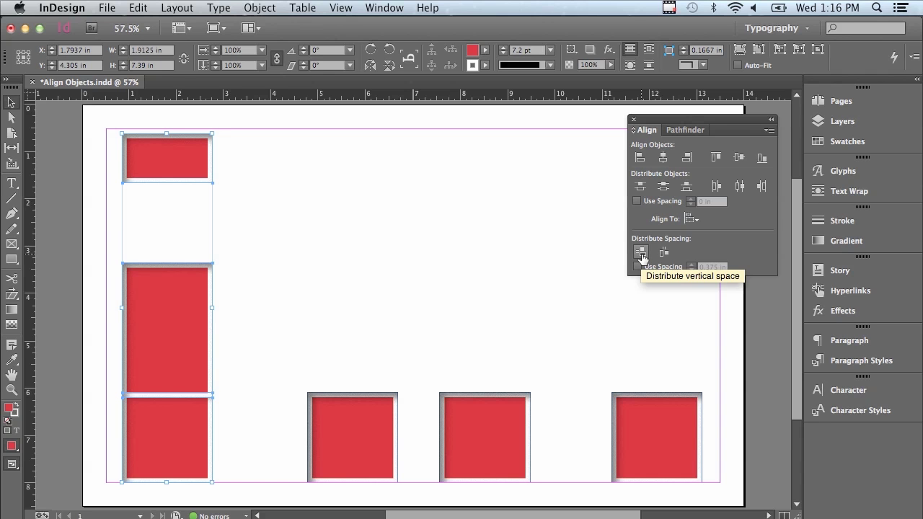
left_click(641, 254)
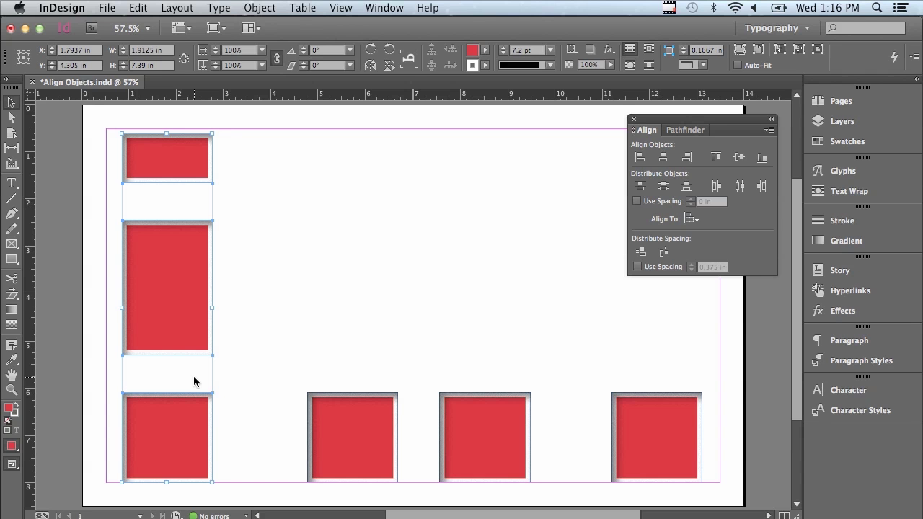
- Distribute the horizontal space evenly between the four squares in the bottom row
left_click_drag(106, 377, 696, 503)
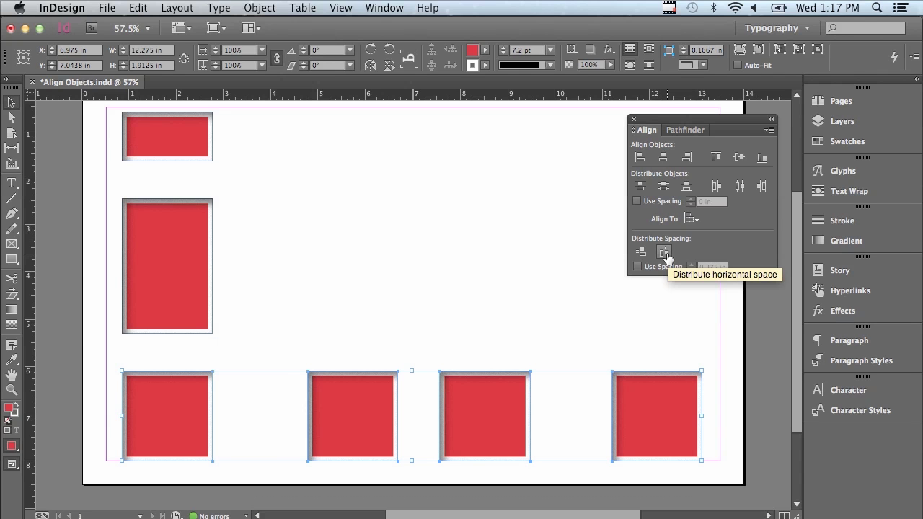
left_click(664, 253)
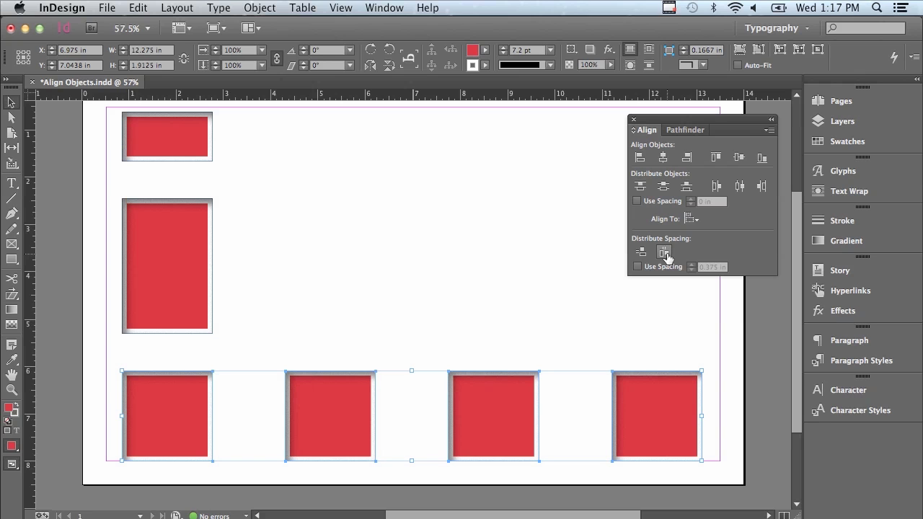
- Align the bottom row to the margins and distribute the horizontal space between its four squares across the full margin width
left_click(693, 219)
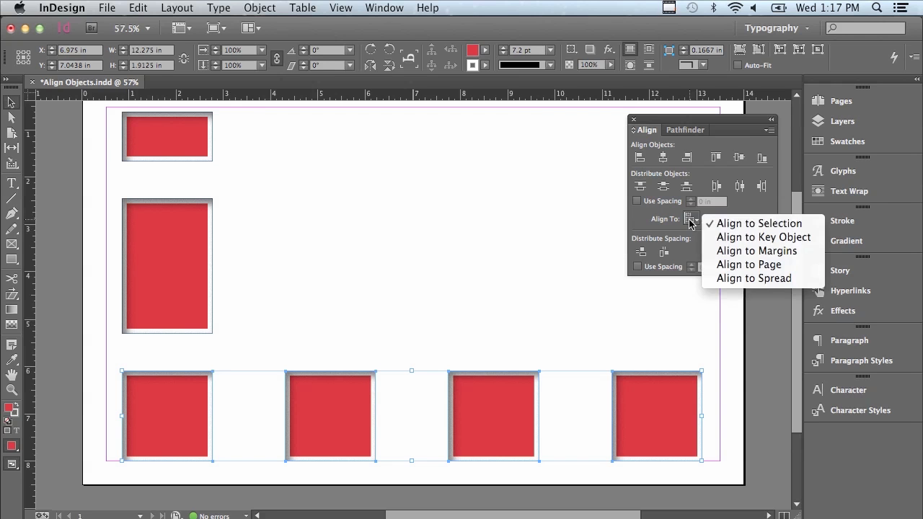
left_click(732, 254)
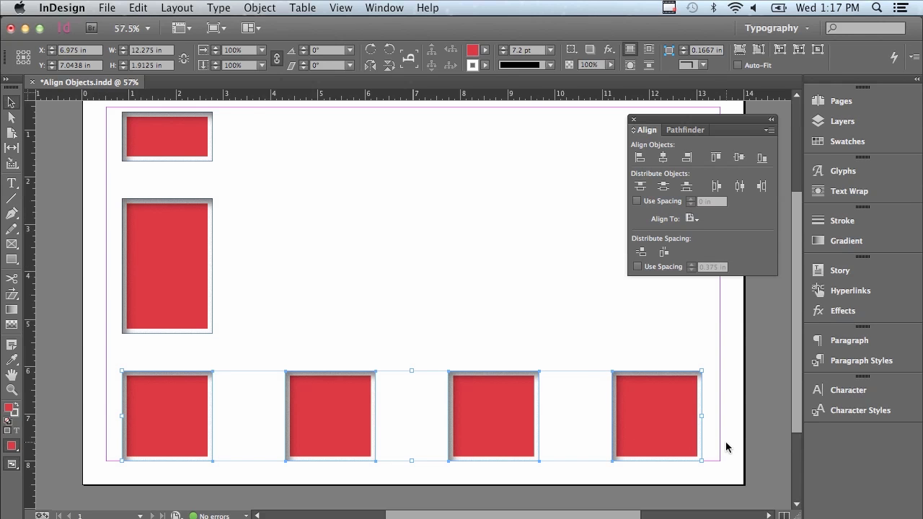
left_click(663, 252)
left_click(663, 253)
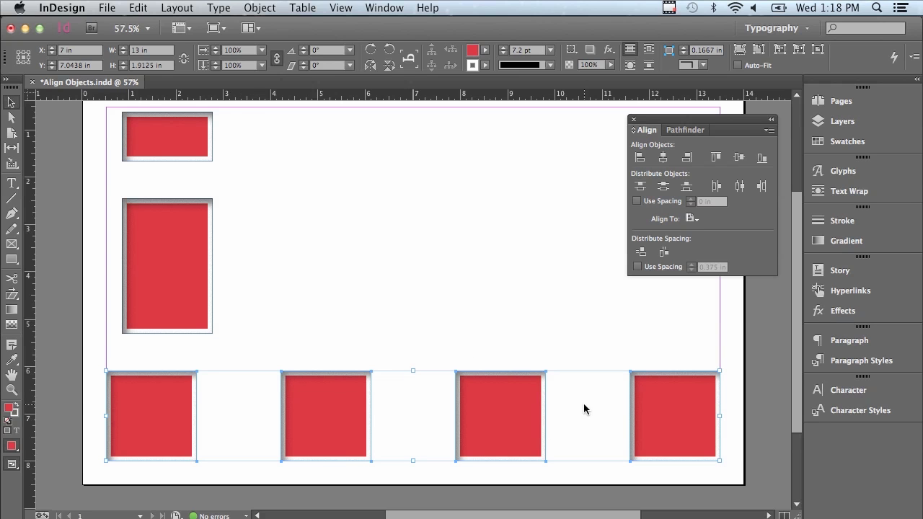
- Try distributing the four bottom-row squares horizontally with a fixed spacing of 0.375 in between them
left_click(637, 267)
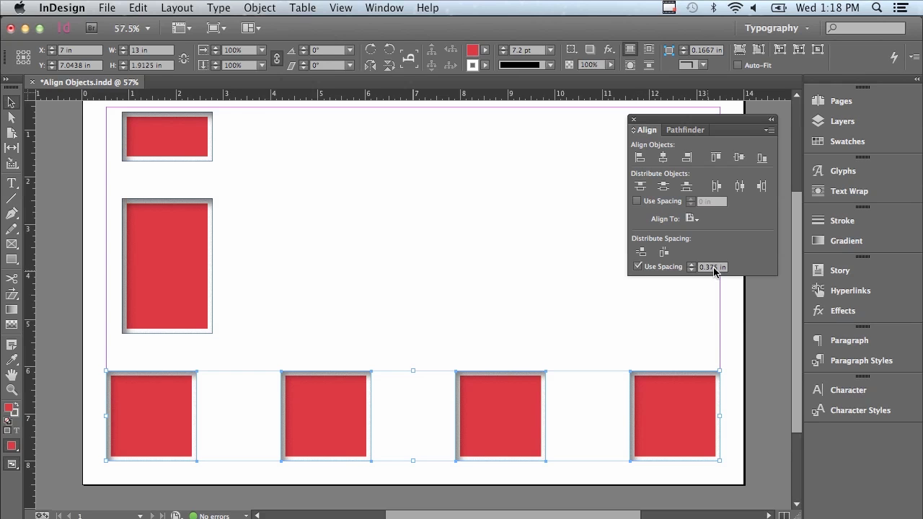
left_click(664, 252)
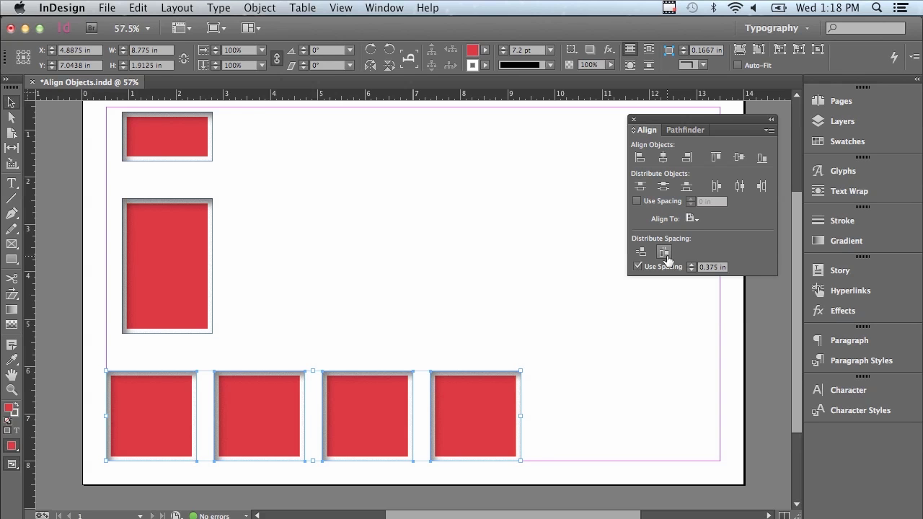
left_click(664, 253)
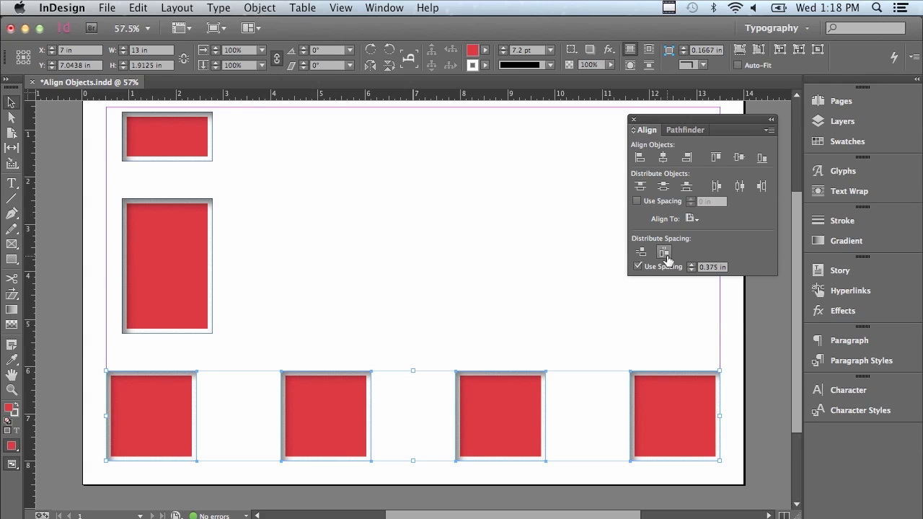
- Make the third bottom-row square the key object and distribute the row horizontally around it with 0.375 in spacing
left_click(691, 220)
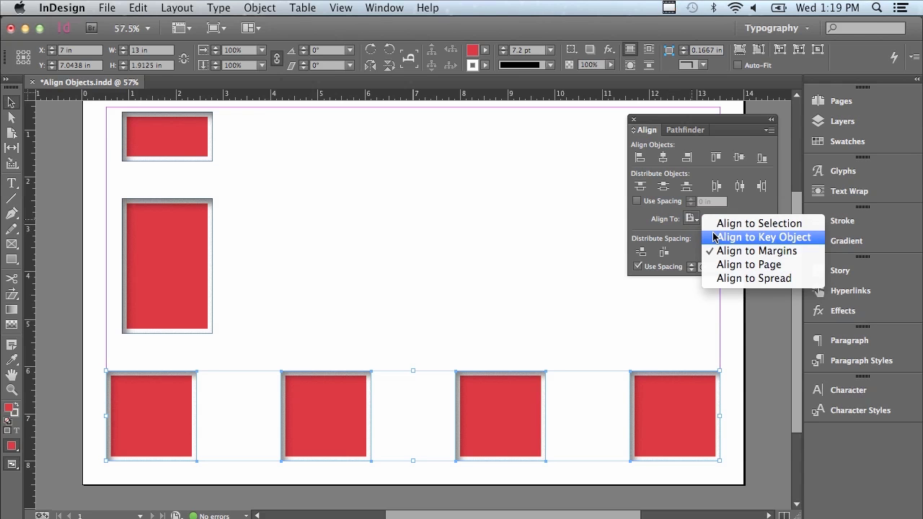
left_click(715, 237)
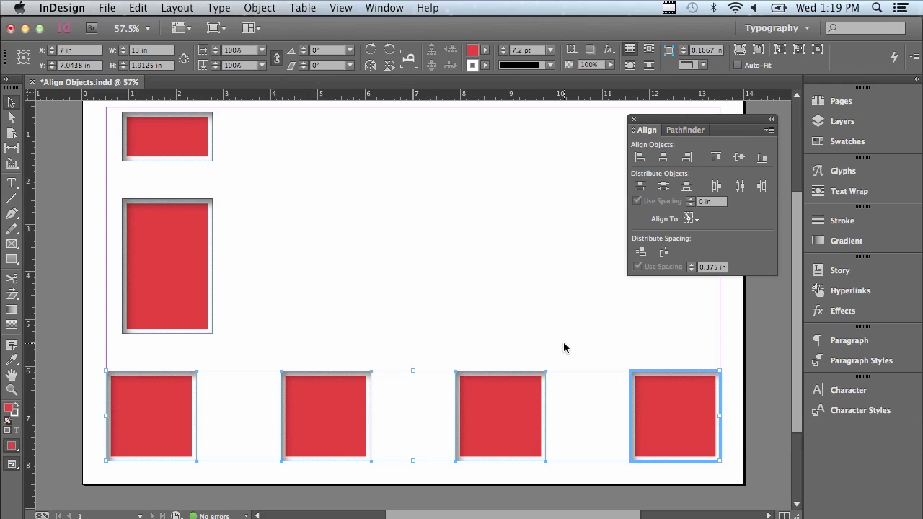
left_click(495, 403)
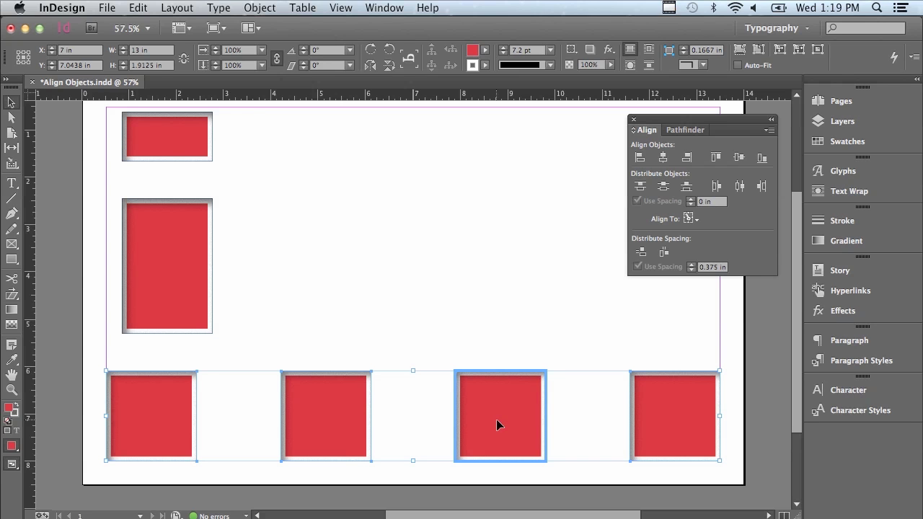
left_click(664, 253)
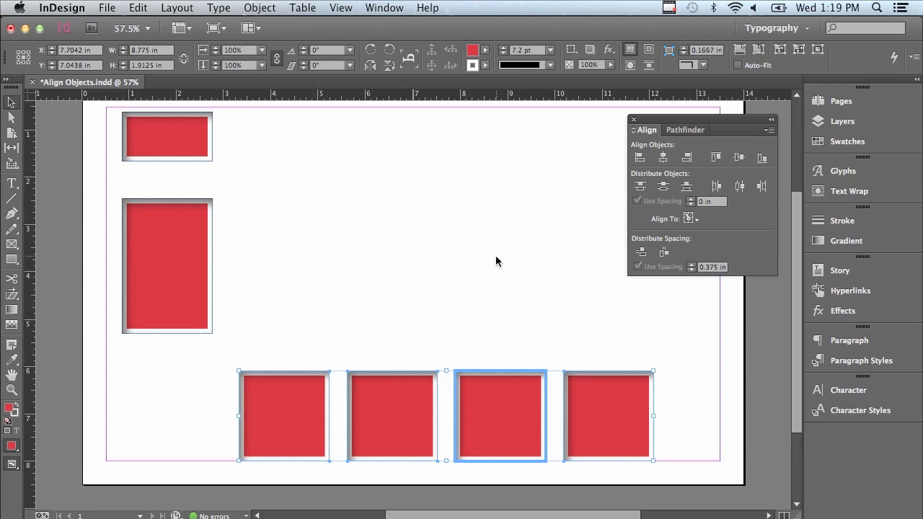
- Center the tall red box horizontally and vertically on the page using Align to Page
left_click(202, 263)
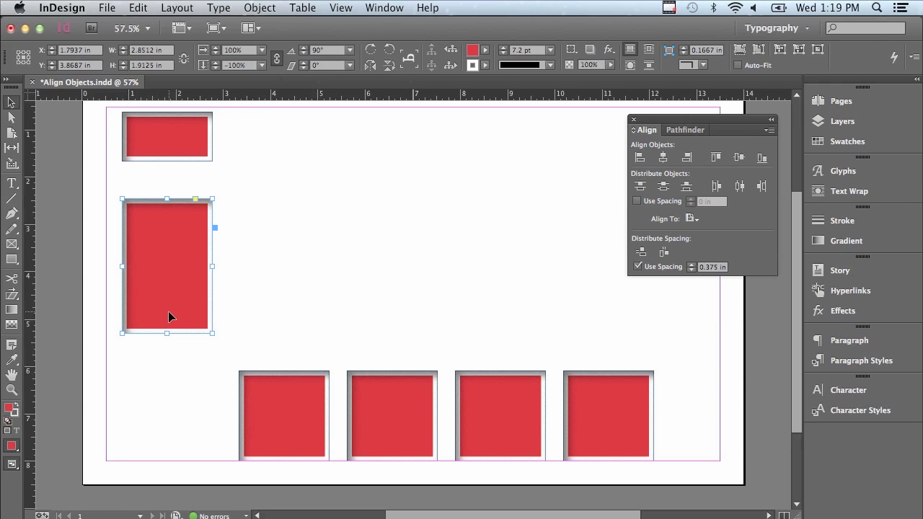
left_click(690, 220)
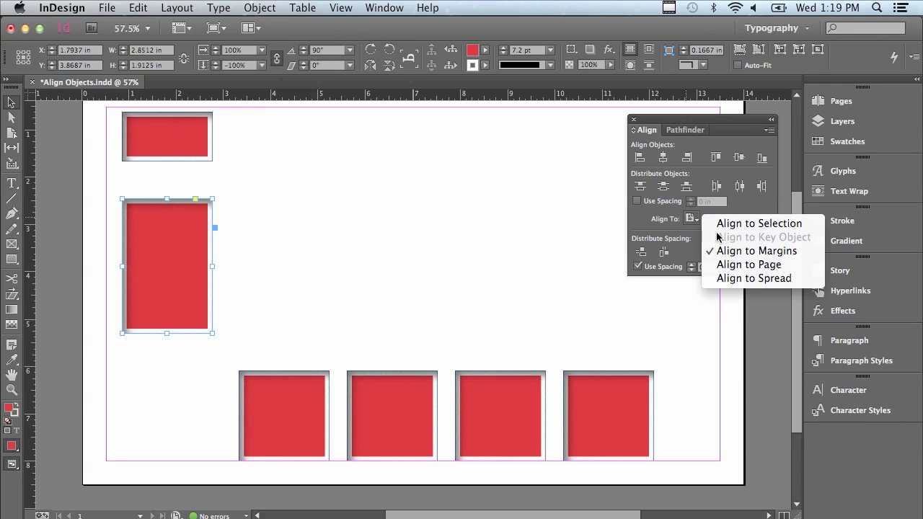
left_click(735, 265)
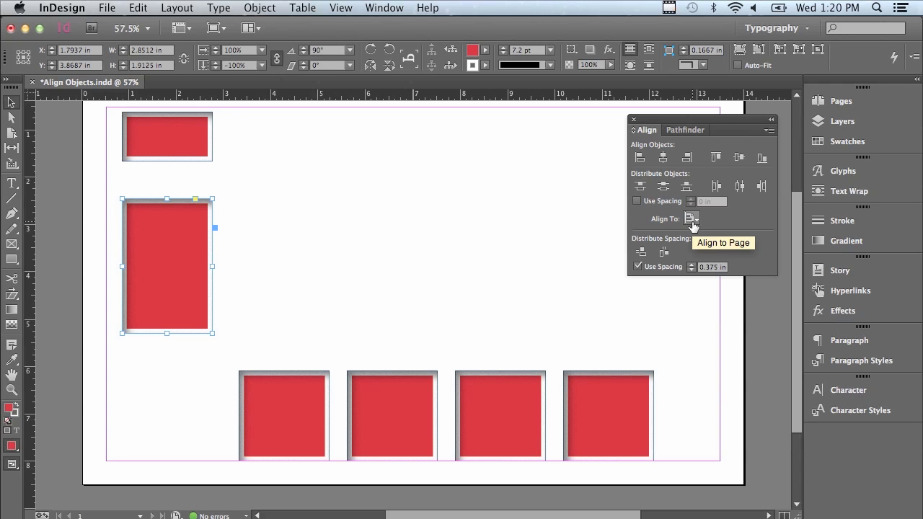
left_click(663, 157)
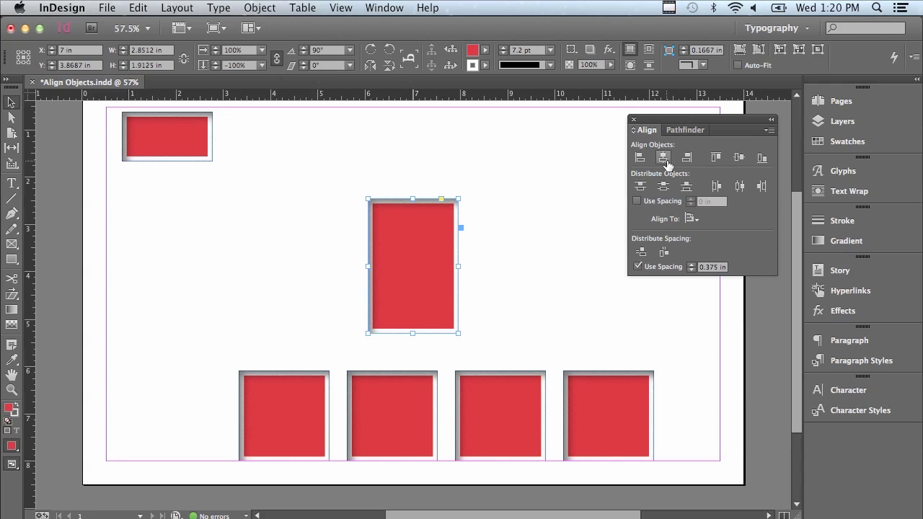
left_click(736, 159)
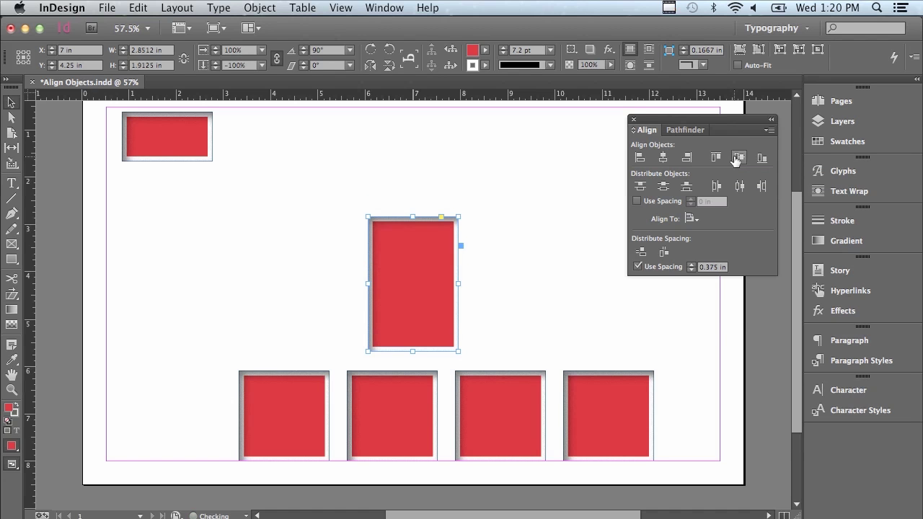